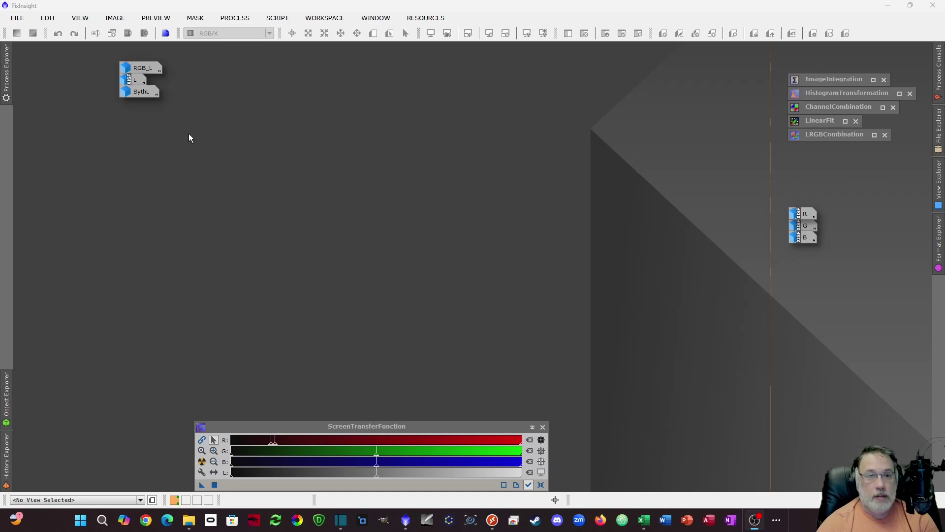
- Inspect the R, G and B channel images, then iconize all three again
double_click(803, 213)
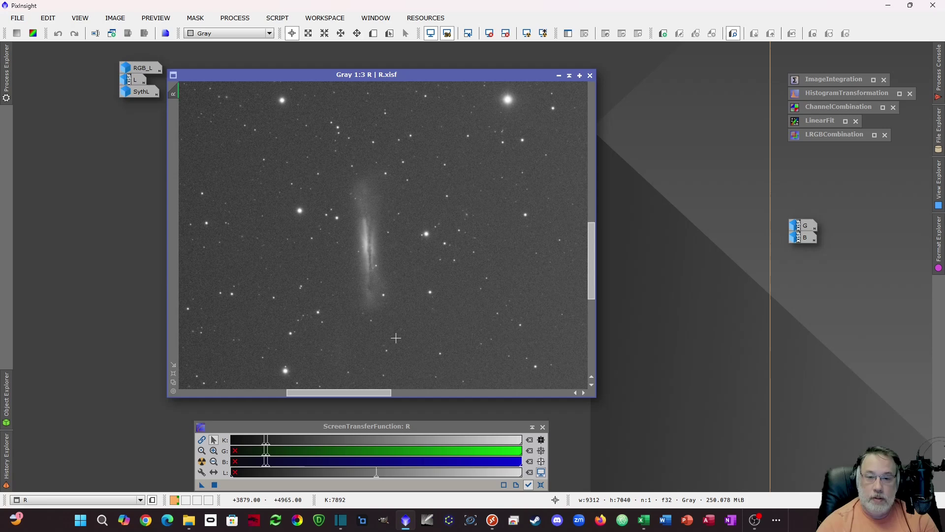
double_click(805, 230)
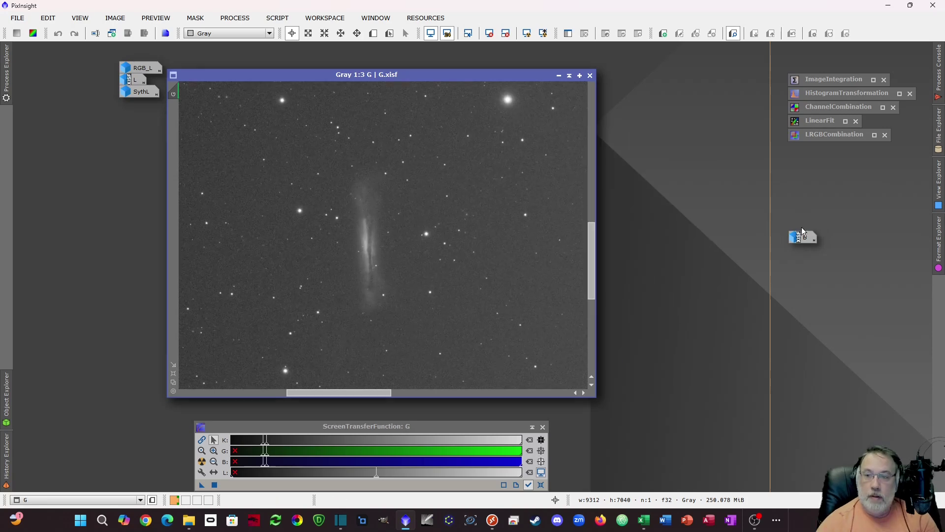
double_click(804, 238)
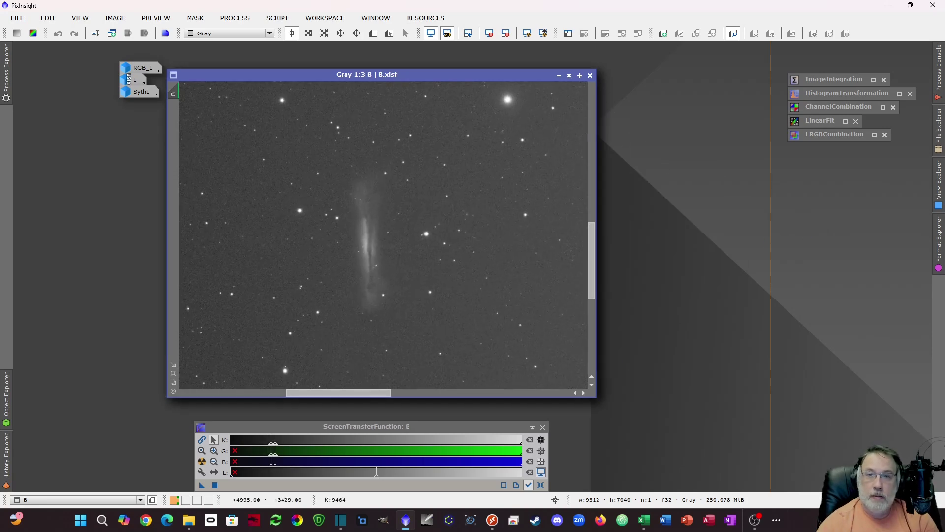
left_click(559, 76)
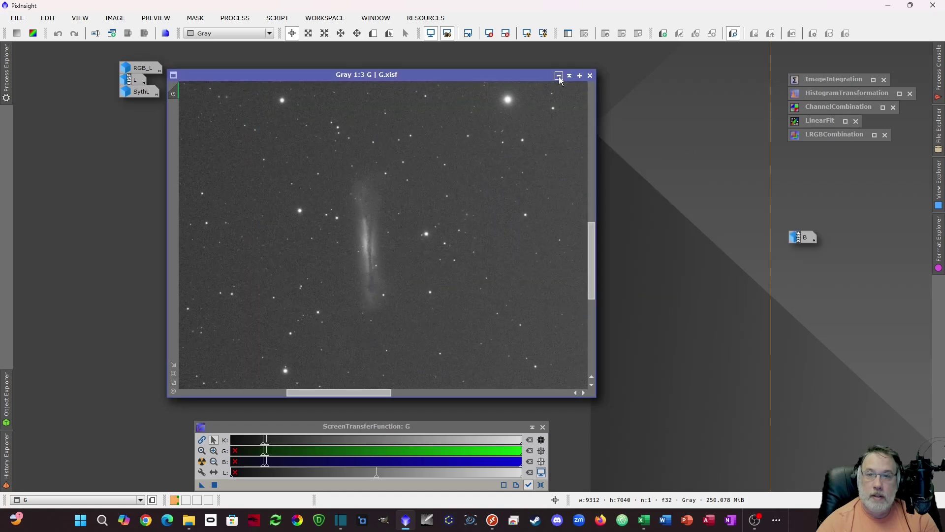
left_click(559, 76)
left_click(559, 76)
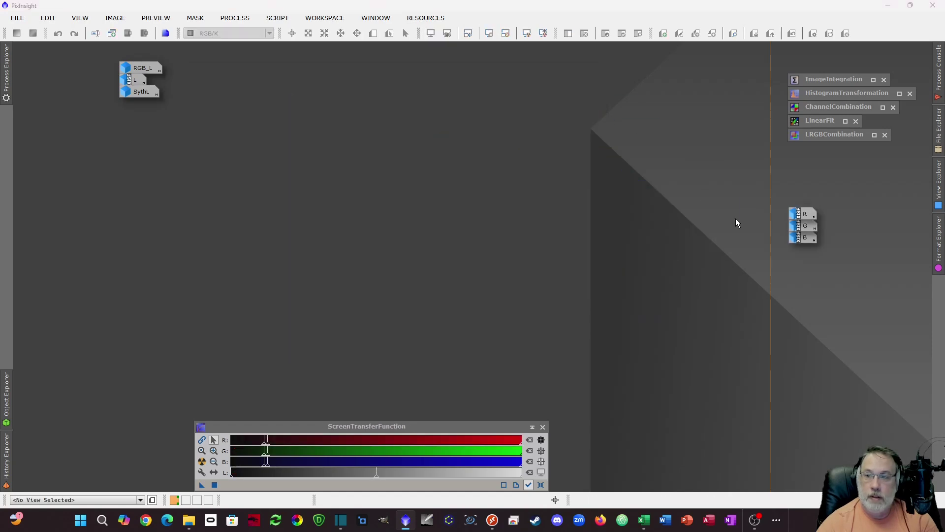
- View the L image and return it to an icon
double_click(141, 86)
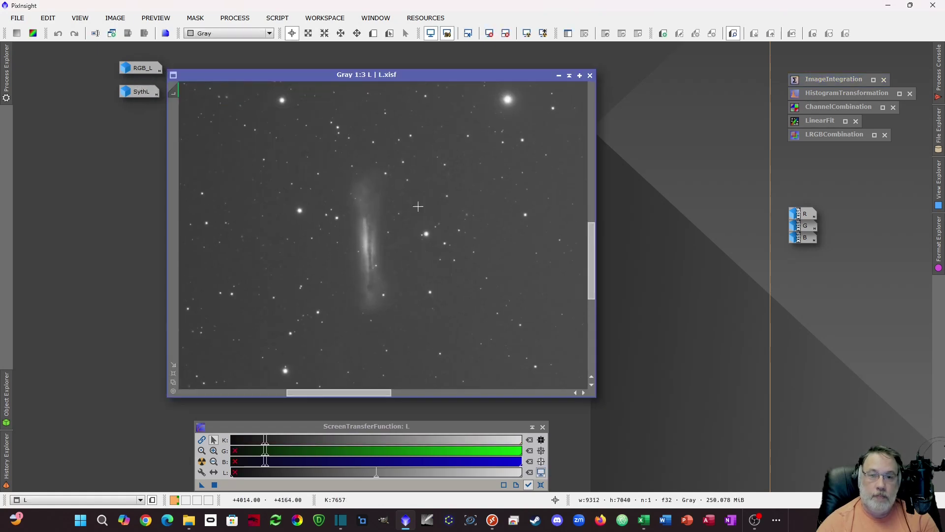
left_click(559, 75)
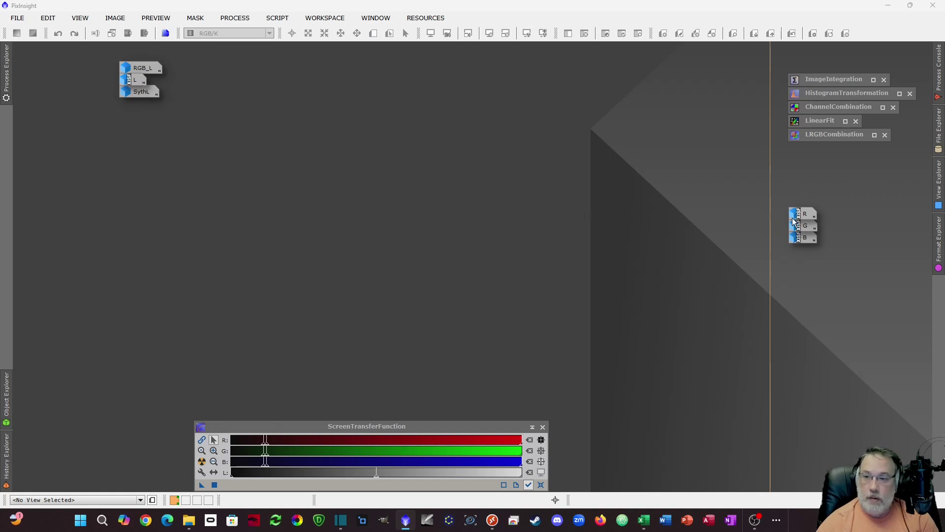
mouse_move(139, 85)
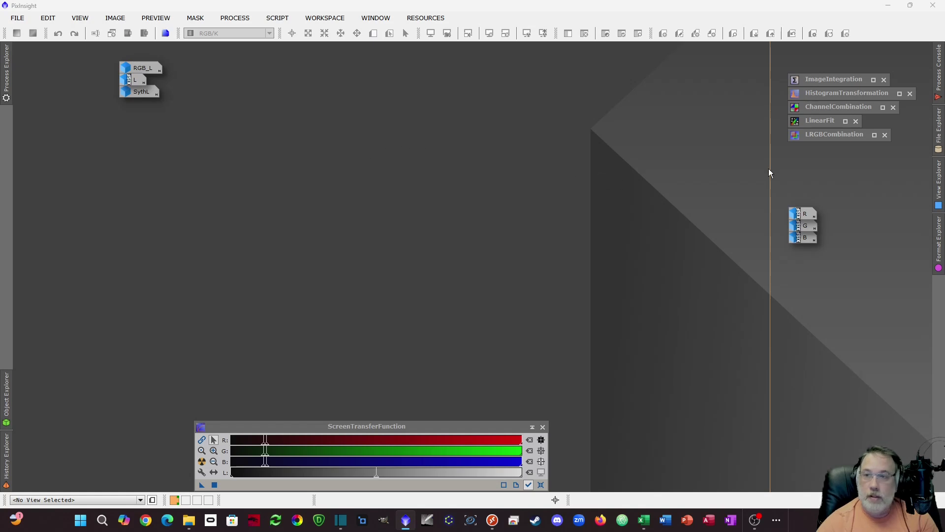
- Set ImageIntegration weights to SNR with B.xisf, G.xisf and R.xisf as inputs, then close it
double_click(823, 80)
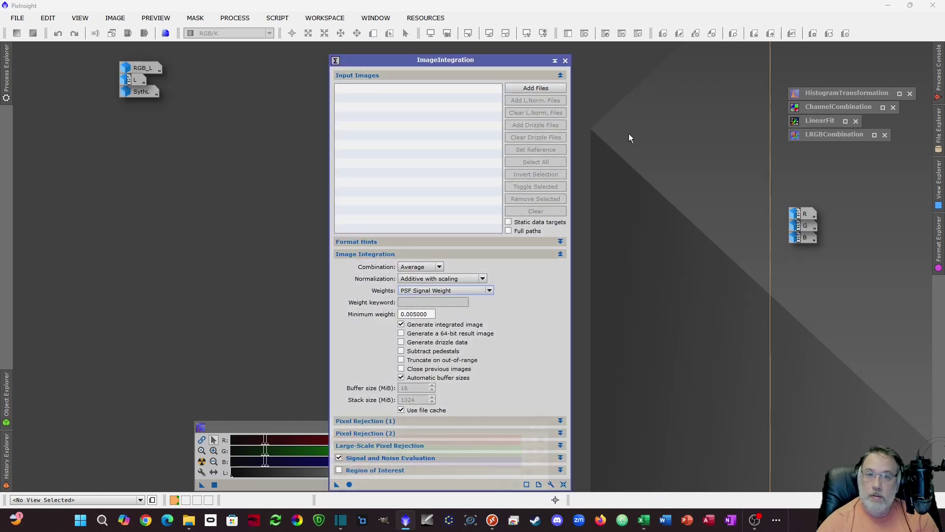
left_click(430, 291)
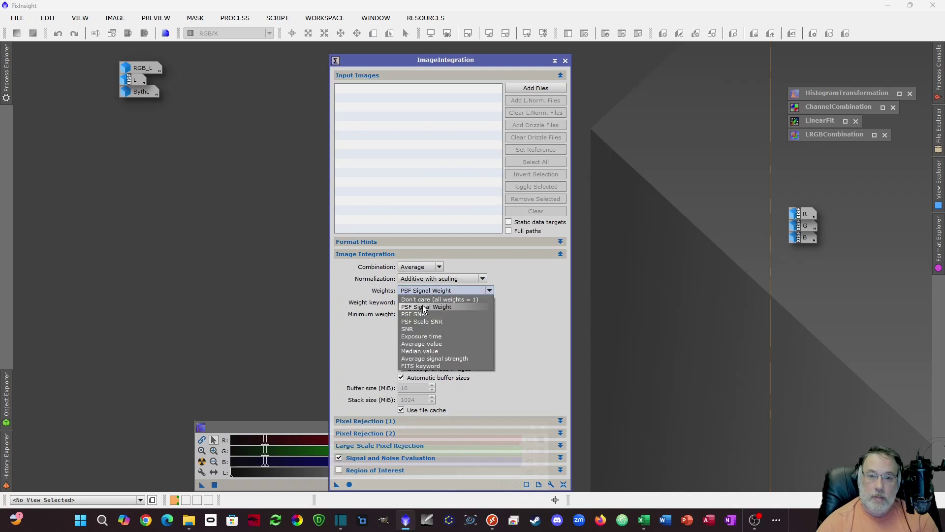
left_click(414, 330)
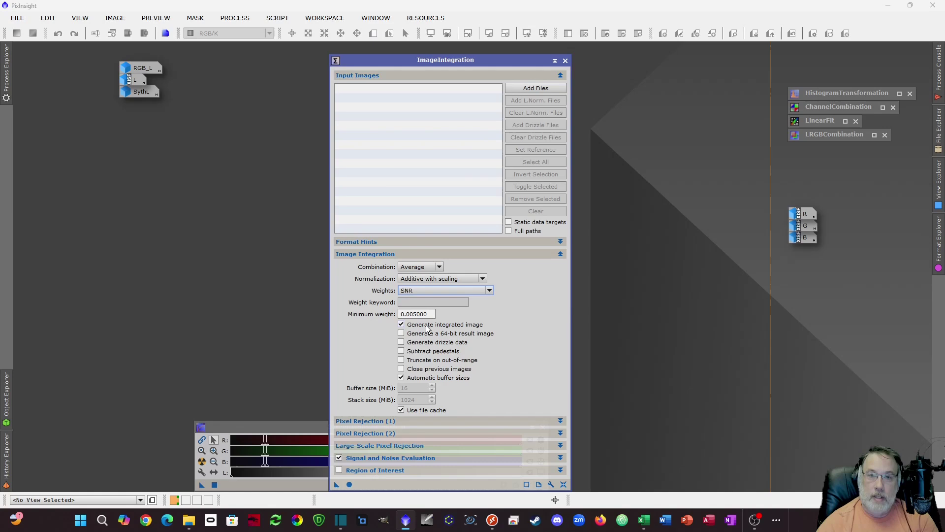
left_click(535, 90)
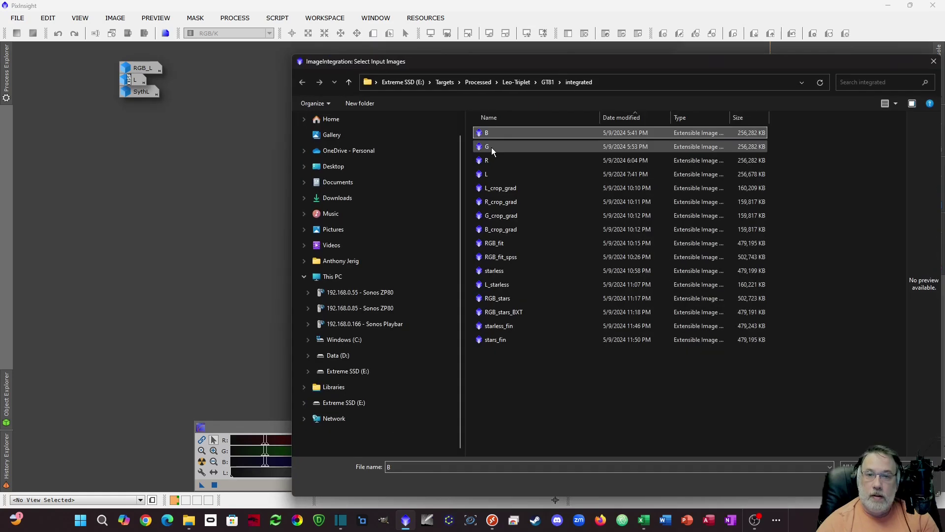
left_click(492, 147, "shift")
left_click(487, 161, "shift")
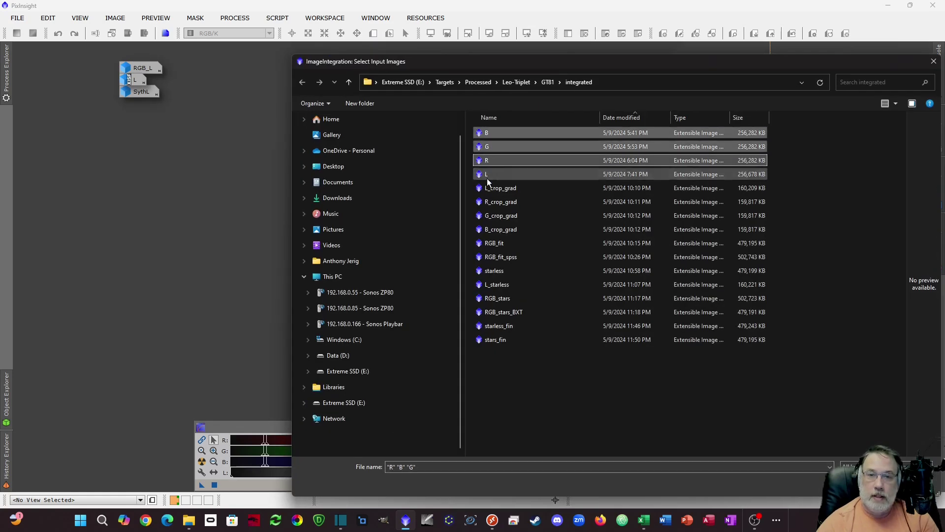
key("Return")
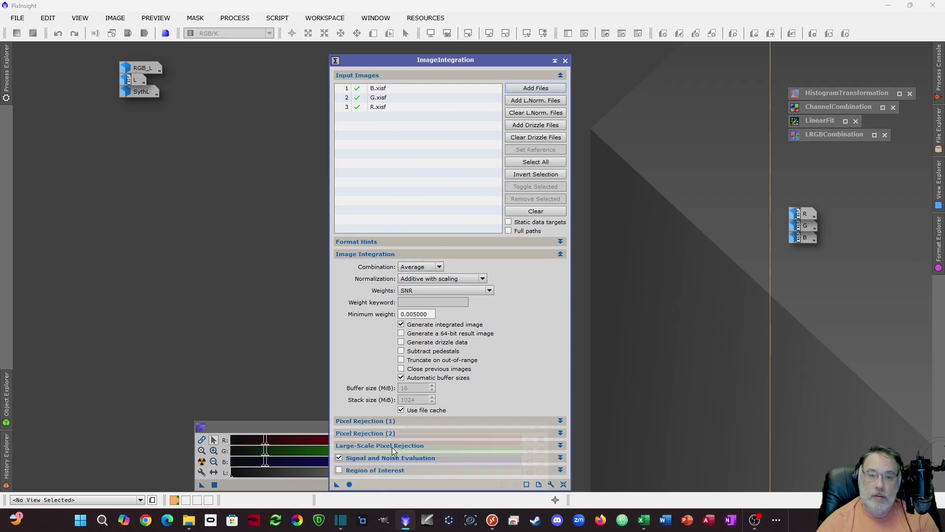
left_click(566, 61)
double_click(138, 72)
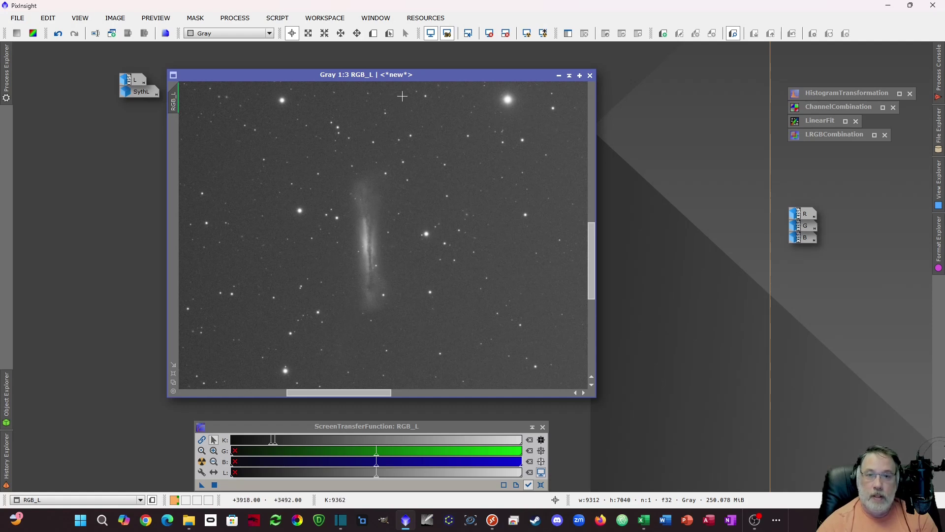
- Iconize RGB_L, then view the L image and iconize it again
left_click(558, 75)
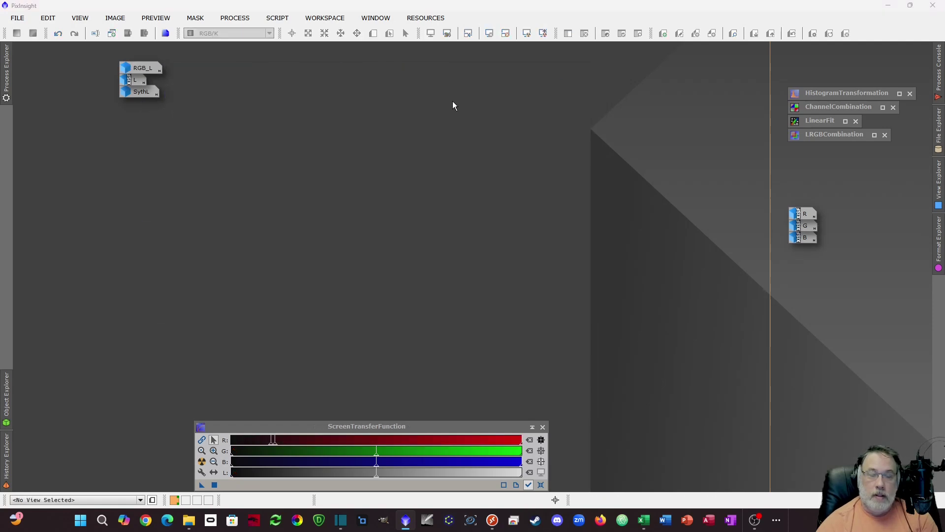
double_click(131, 80)
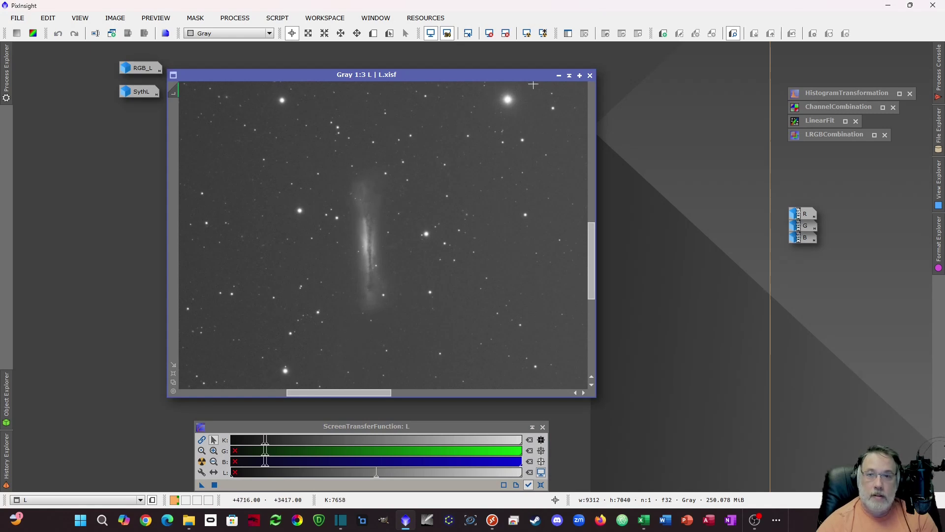
left_click(559, 76)
mouse_move(139, 83)
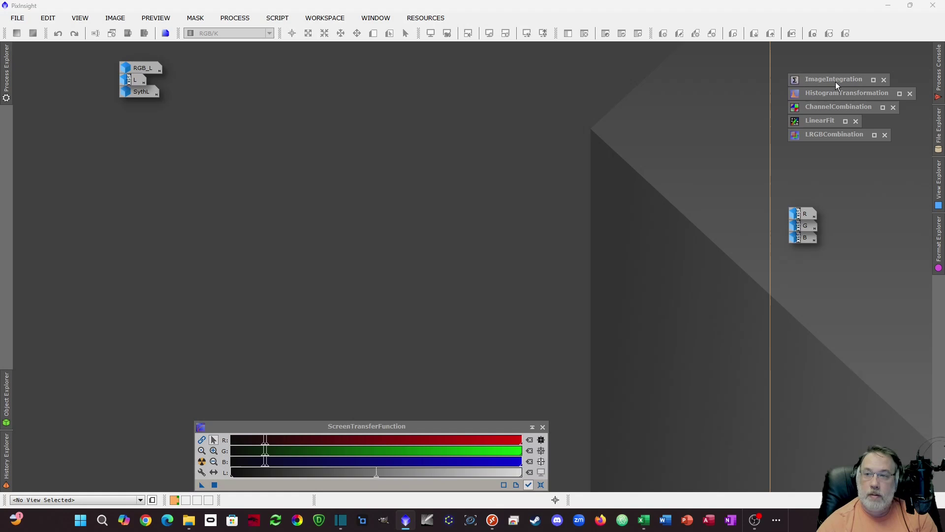
- Replace the ImageIntegration inputs with B, G, R and L files, close it, and select SythL
double_click(823, 78)
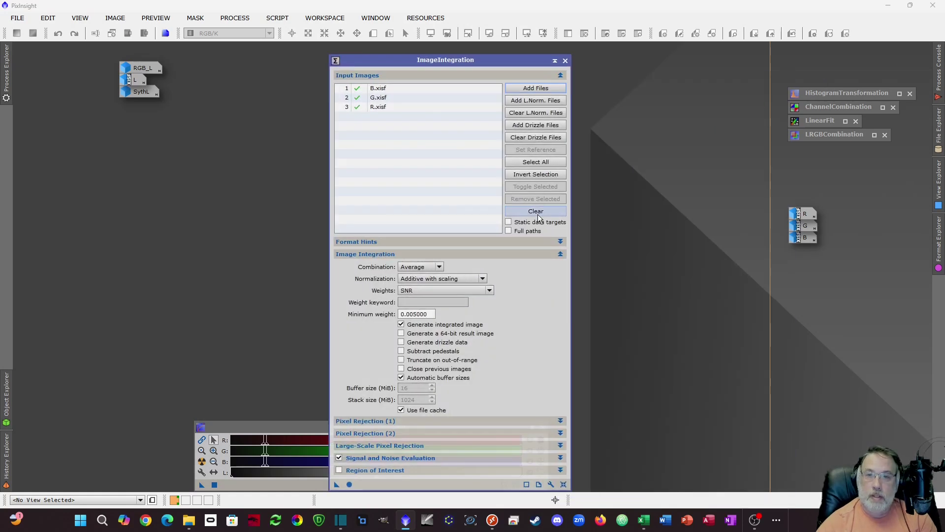
left_click(539, 212)
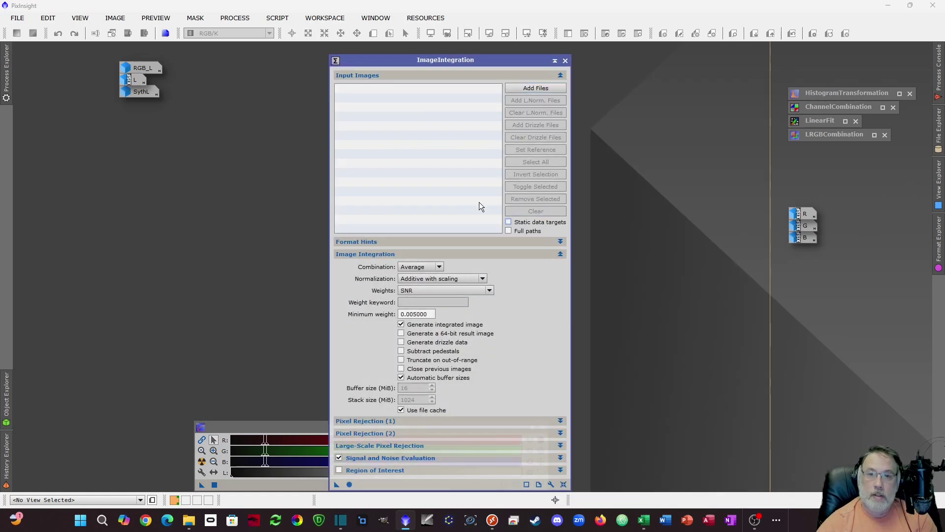
left_click(532, 88)
left_click(487, 132)
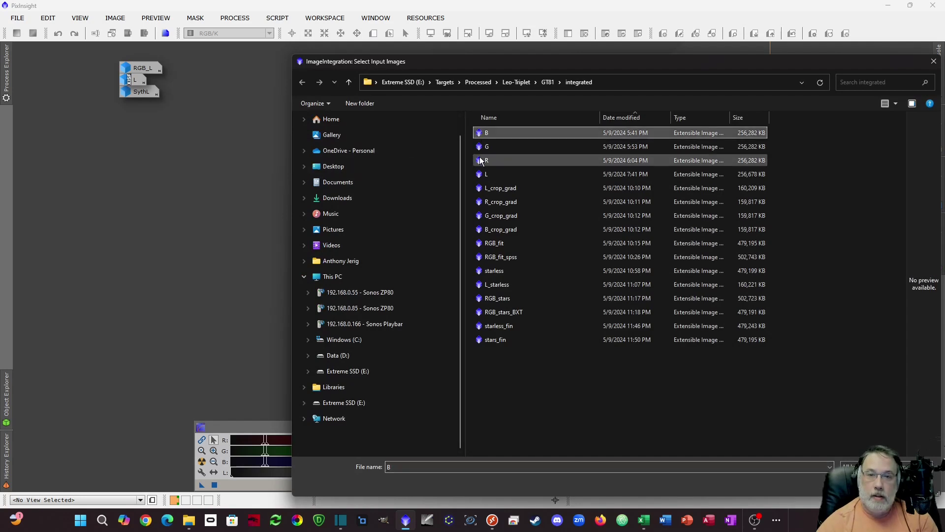
left_click(487, 147, "shift")
left_click(484, 160, "shift")
left_click(485, 175, "shift")
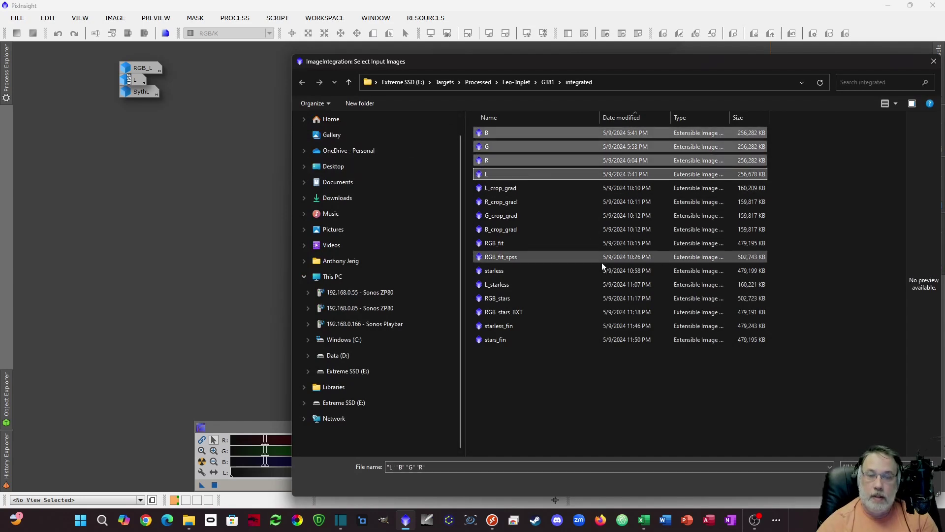
left_click(867, 484)
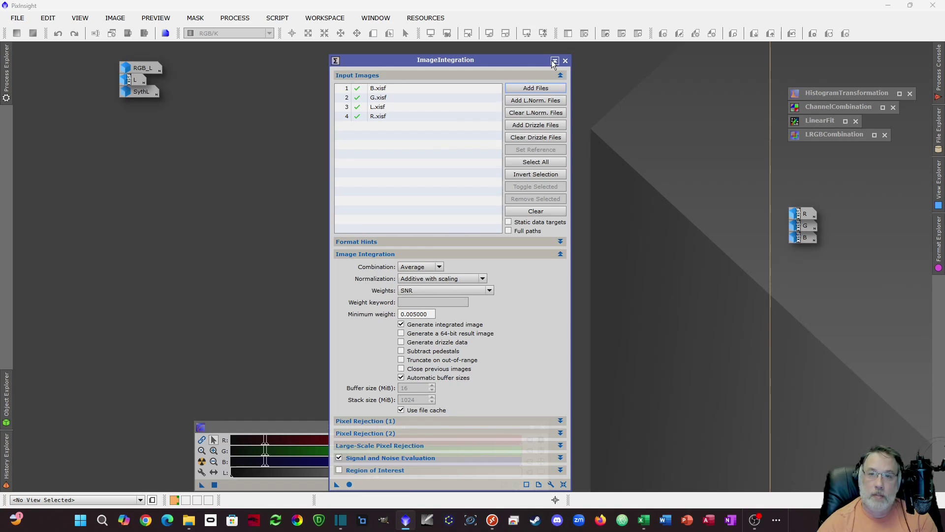
left_click(565, 61)
left_click(134, 93)
- View the SythL image, shift its window slightly right, then iconize it
double_click(134, 93)
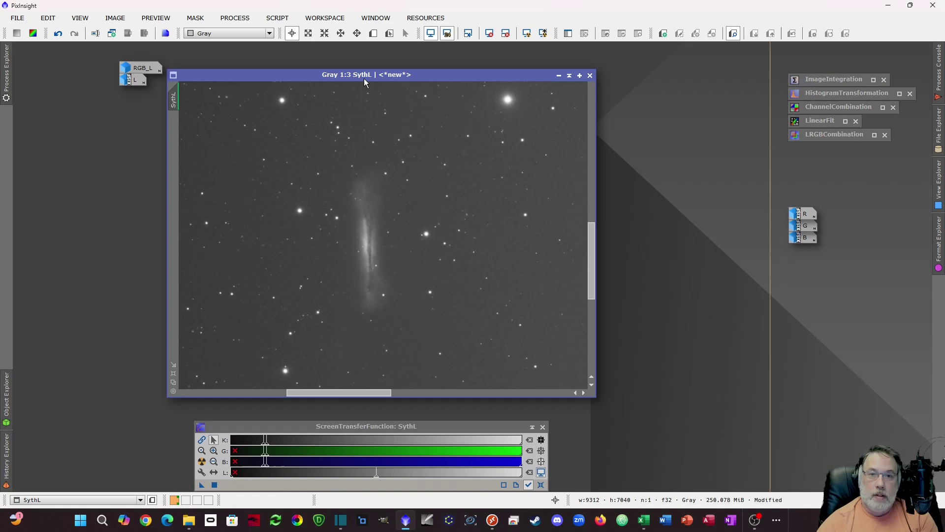
left_click_drag(365, 78, 393, 78)
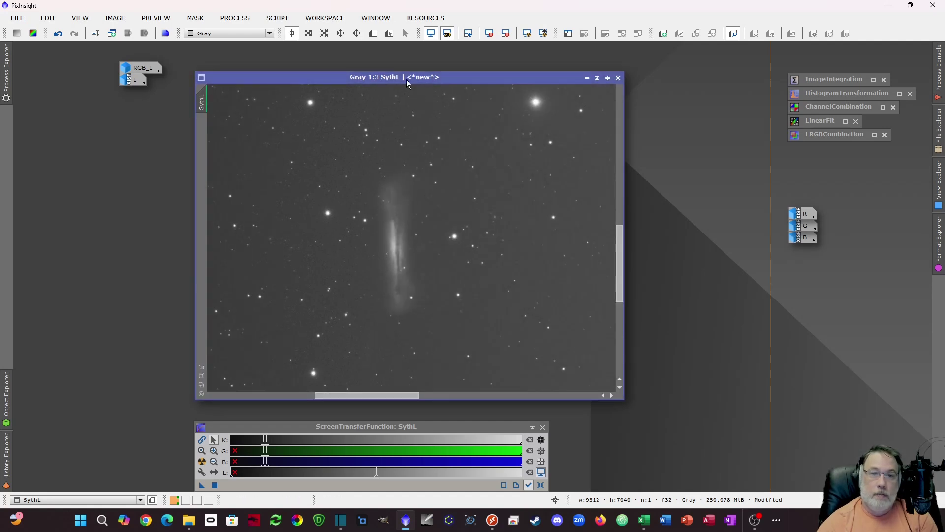
left_click(587, 80)
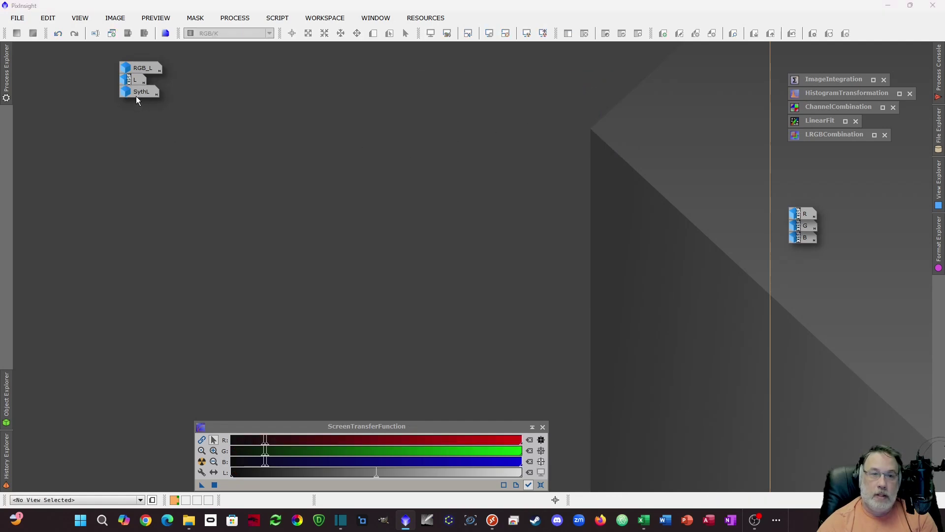
- Open RGB_L, zoom in, and stack the L window exactly over it
double_click(137, 67)
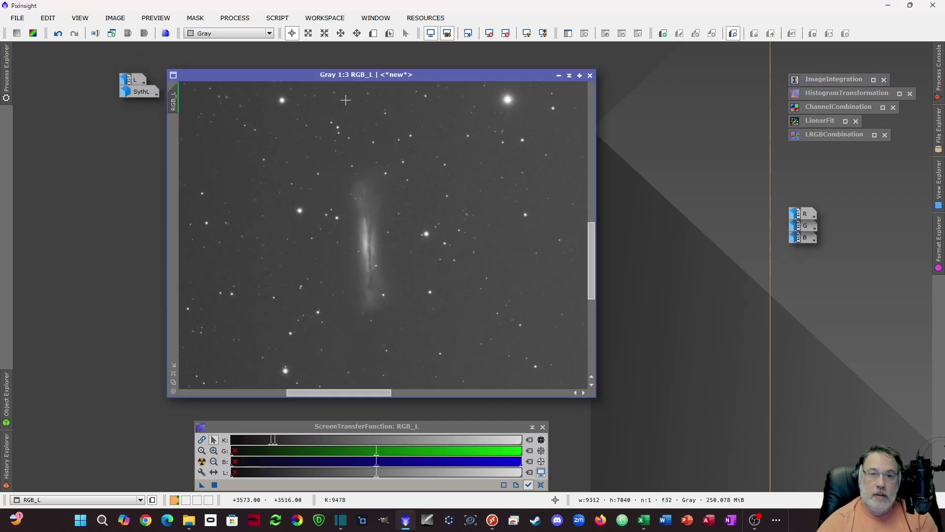
scroll(371, 240, "up", 1)
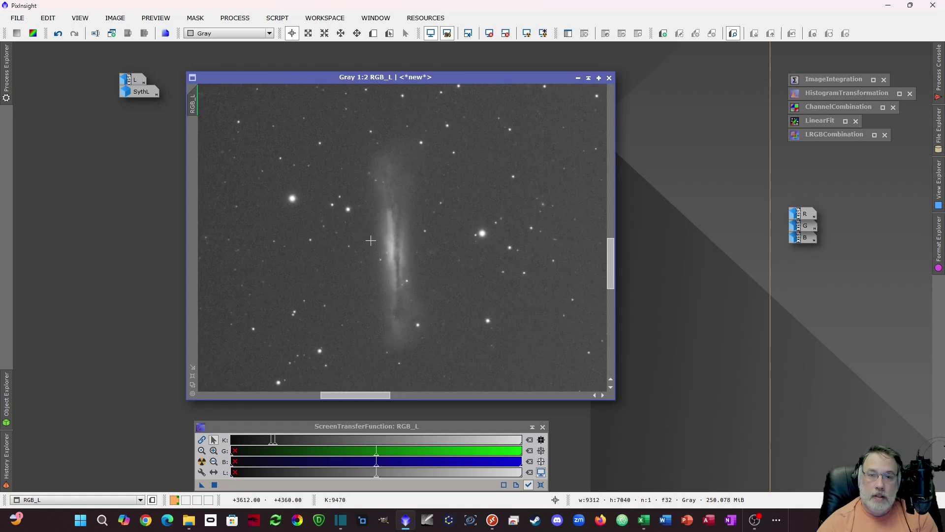
scroll(372, 240, "up", 1)
left_click_drag(612, 262, 612, 256)
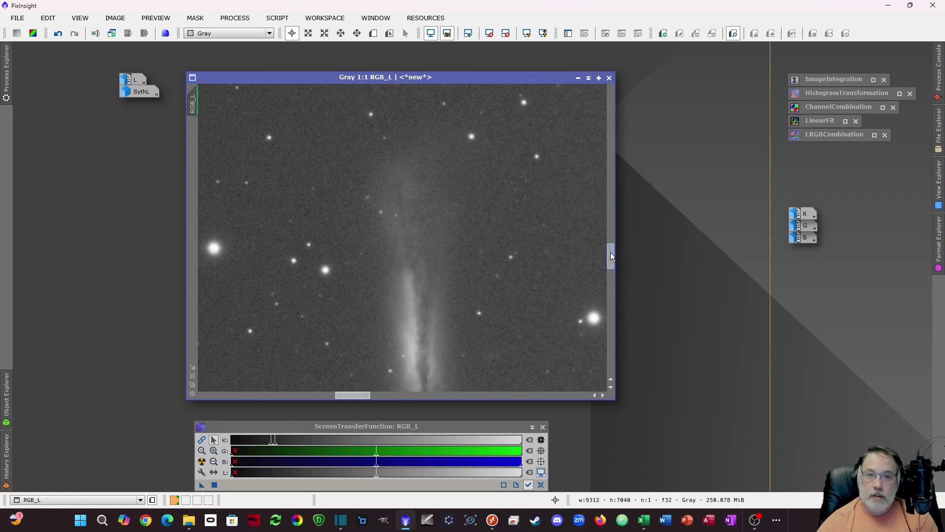
double_click(134, 79)
left_click_drag(267, 76, 244, 130)
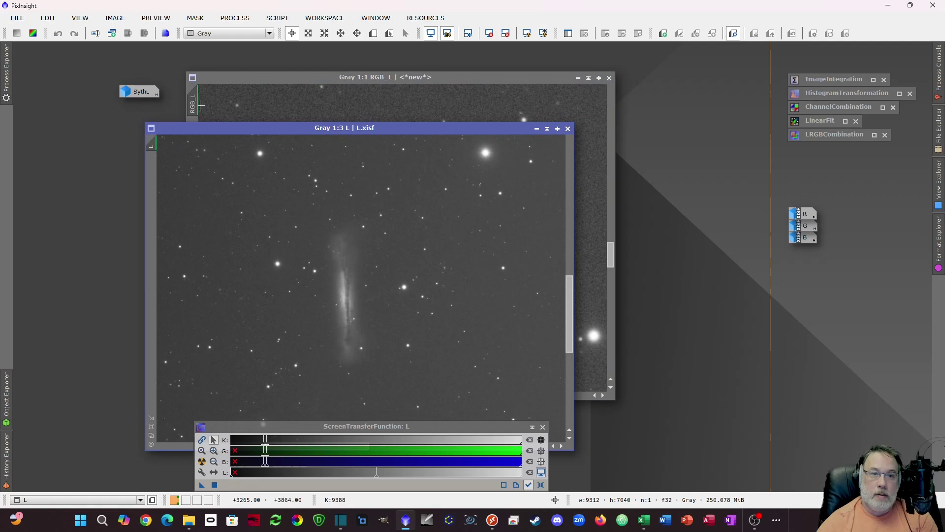
left_click(201, 105)
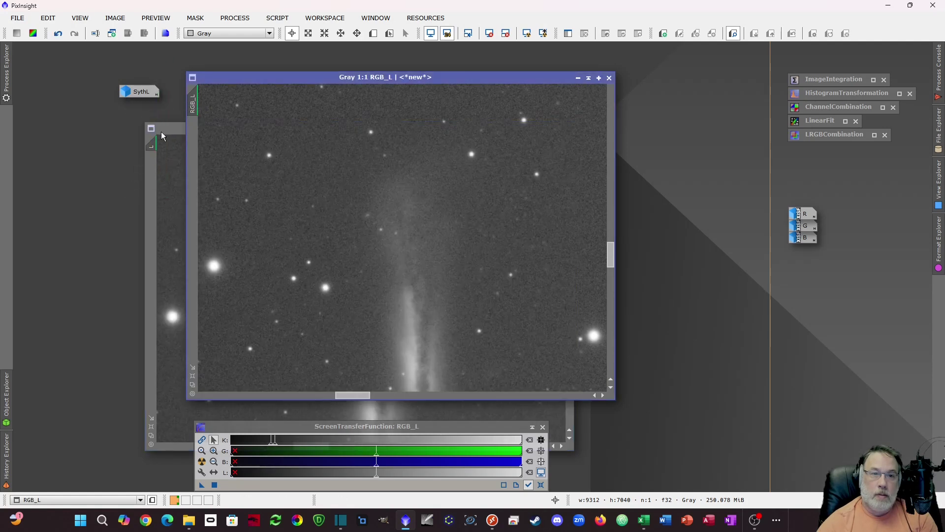
left_click_drag(161, 132, 208, 88)
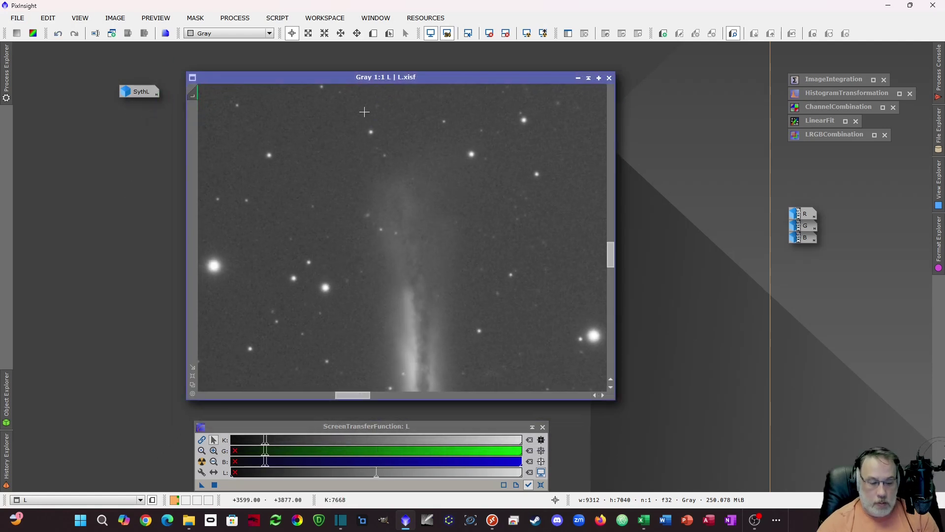
- Flip between RGB_L and the shot L image to compare them, ending on L
key("ctrl+Tab")
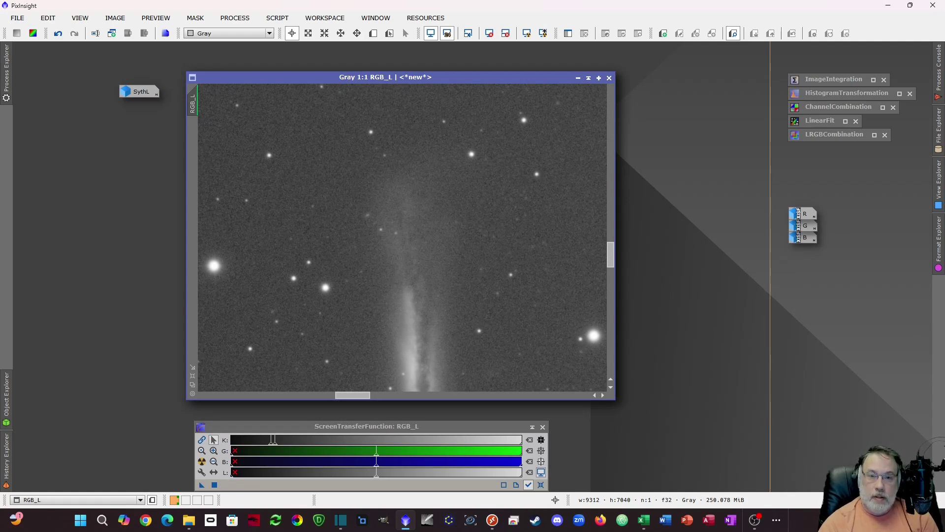
key("ctrl+Tab")
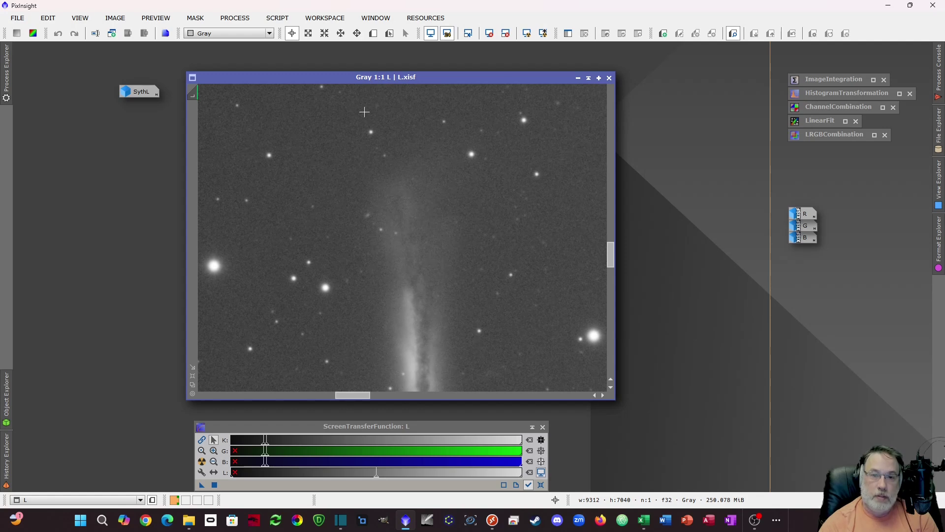
key("ctrl+Tab")
key("ctrl+Tab")
key("ctrl+Tab")
key("ctrl+Tab")
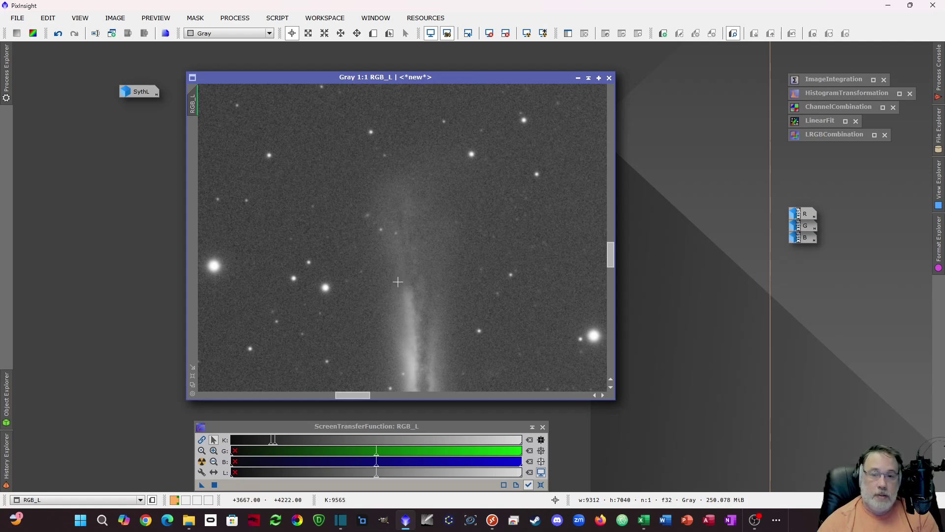
key("ctrl+Tab")
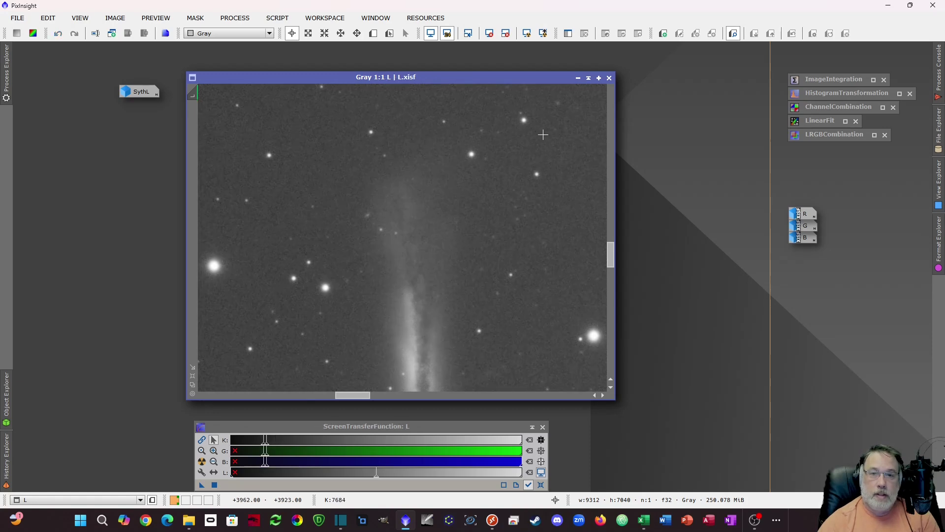
- Iconize L, open SythL, and stack RGB_L exactly over it
left_click(577, 79)
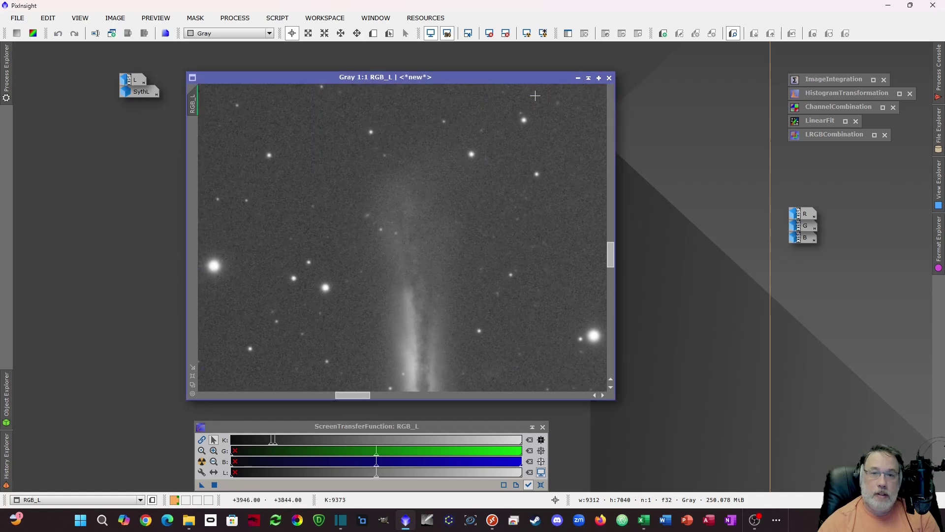
double_click(137, 92)
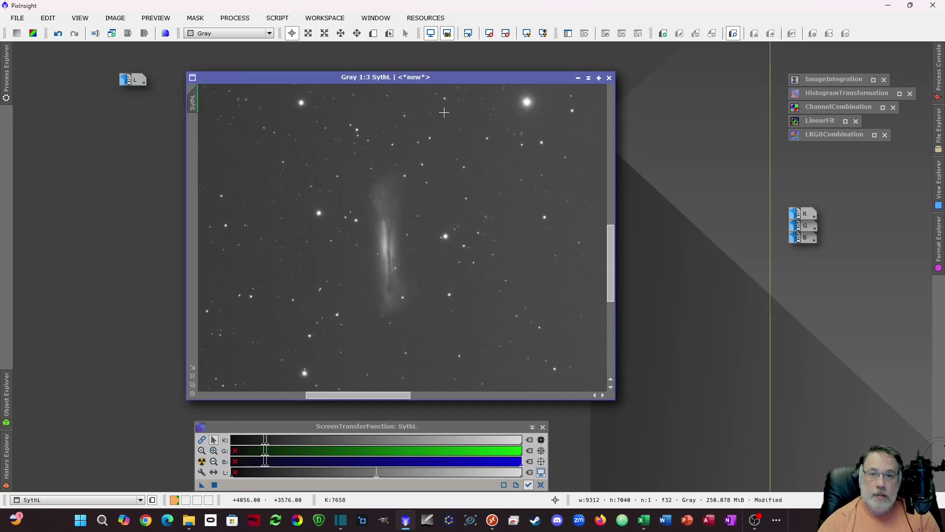
key("ctrl+Tab")
left_click_drag(335, 79, 377, 87)
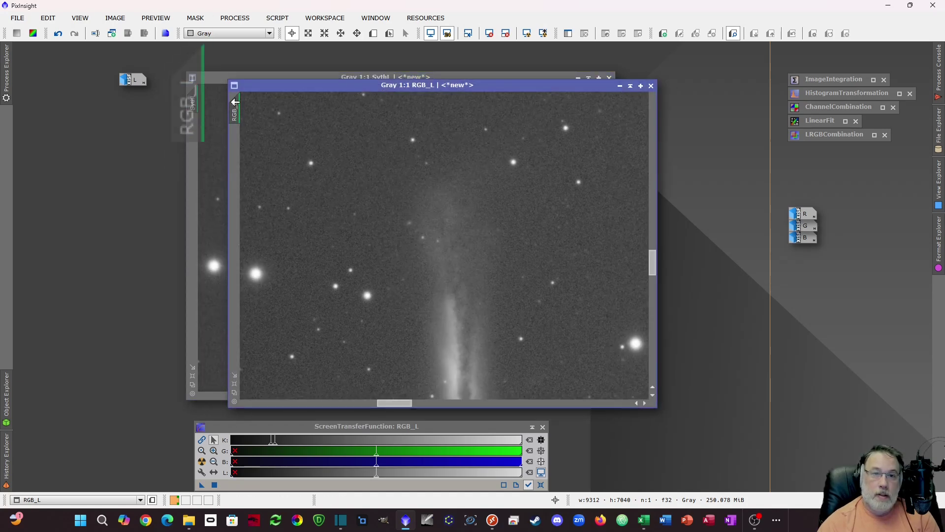
left_click_drag(300, 84, 259, 76)
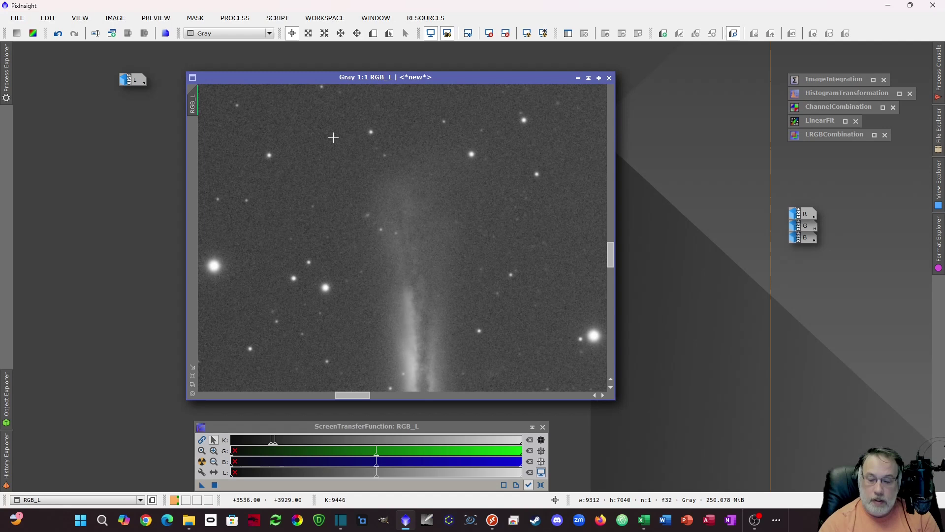
- Toggle between SythL and RGB_L to compare, ending on RGB_L
key("ctrl+Tab")
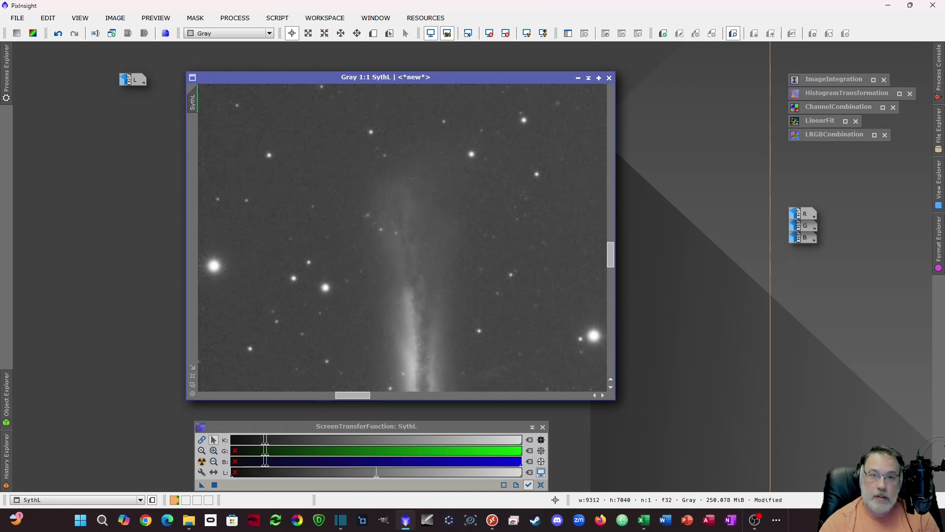
key("ctrl+Tab")
key("ctrl+Tab")
key("ctrl+Tab")
key("ctrl+Tab")
key("ctrl+Tab")
key("ctrl+Tab")
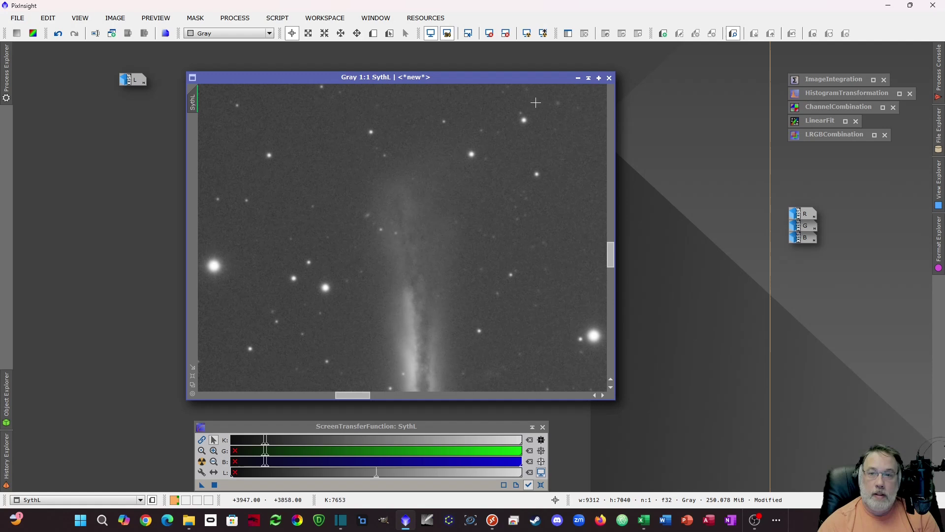
key("ctrl+Tab")
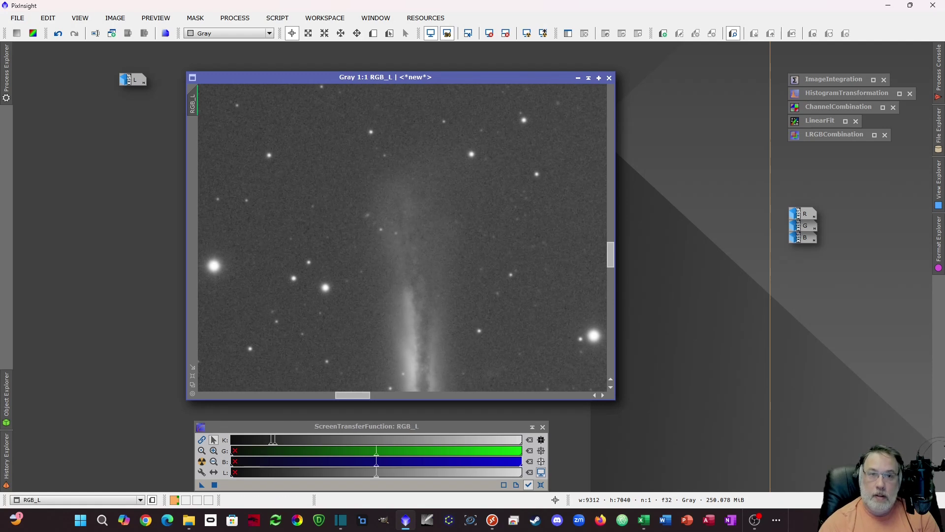
- Iconize RGB_L, restore the L image, and flip between L and SythL to compare
left_click(578, 78)
double_click(129, 81)
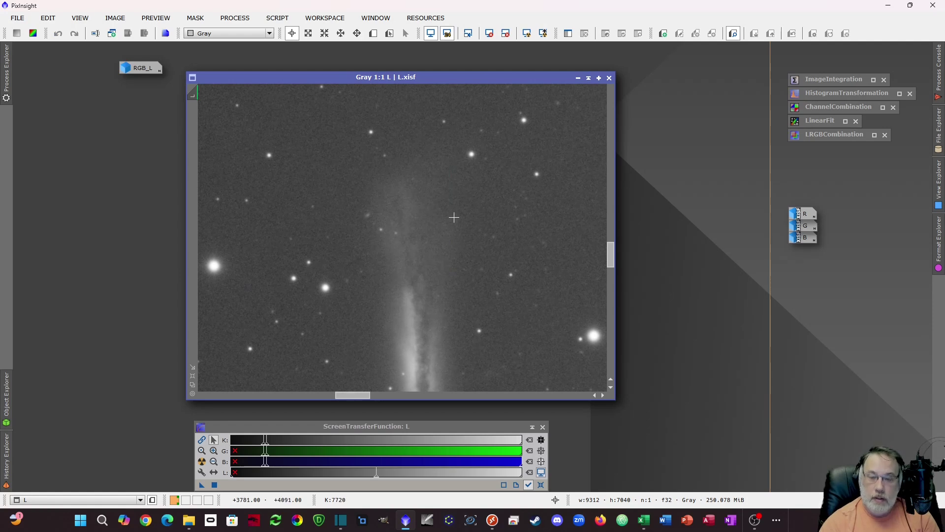
key("ctrl+Tab")
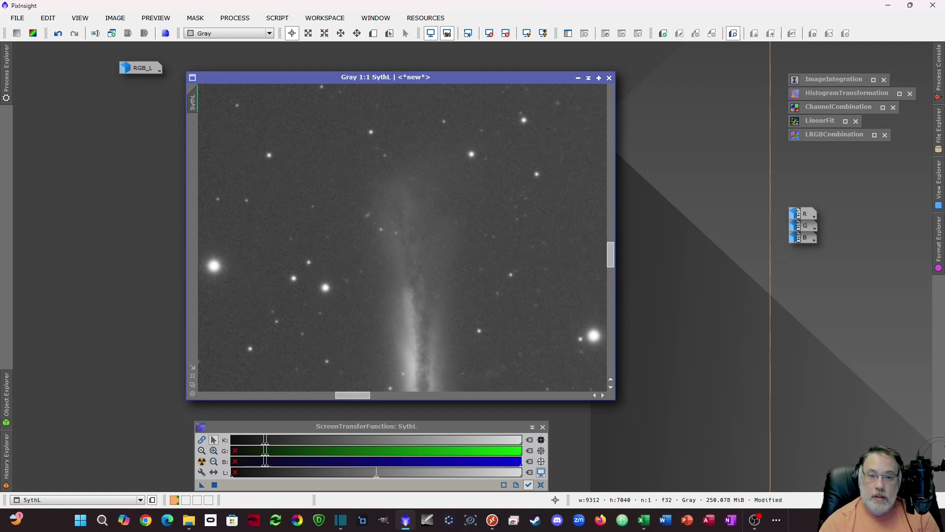
key("ctrl+Tab")
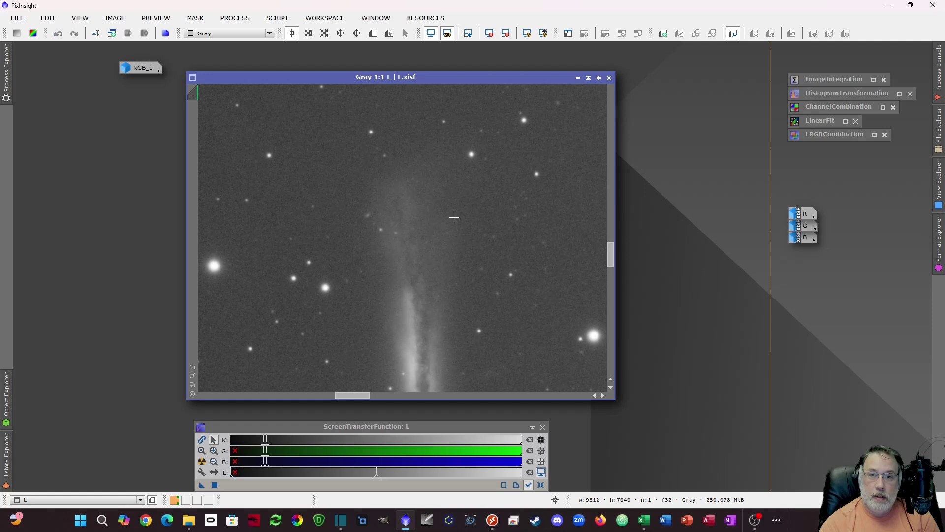
key("ctrl+Tab")
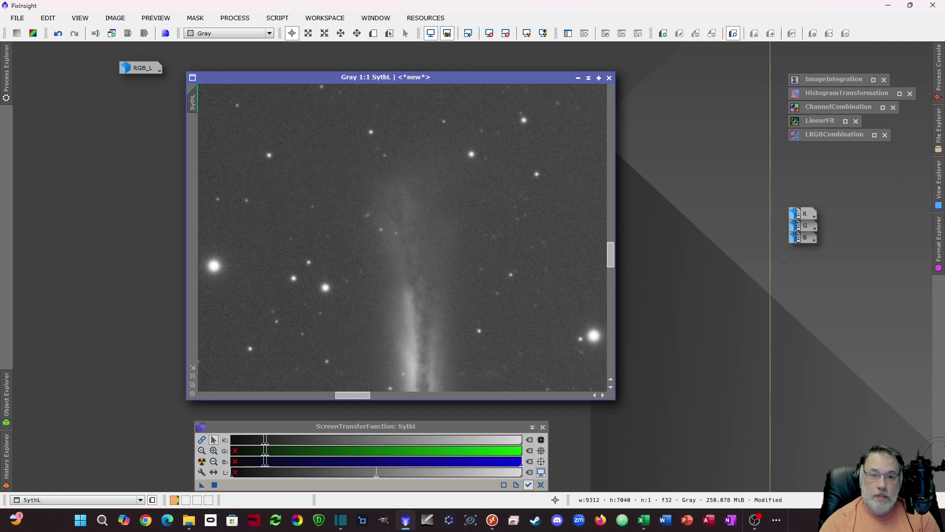
key("ctrl+Tab")
key("ctrl+Tab")
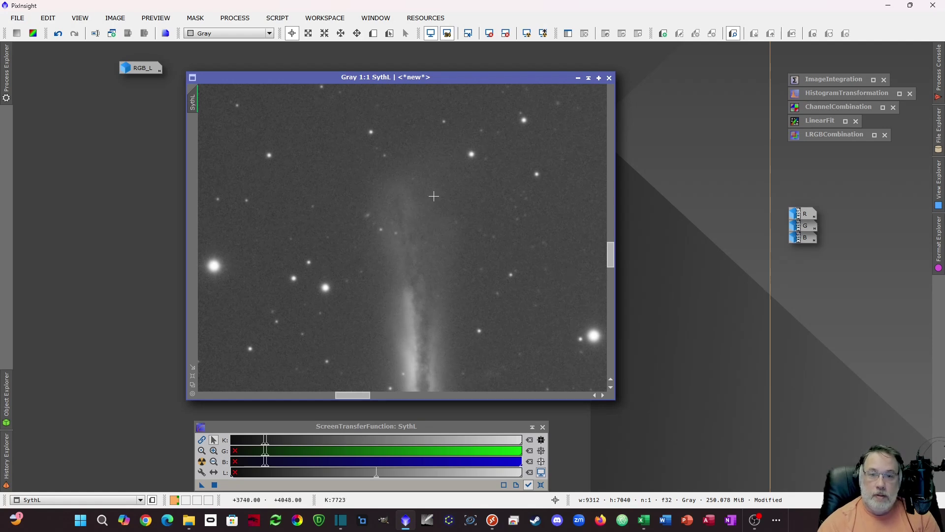
scroll(432, 194, "down", 1)
scroll(423, 190, "up", 2)
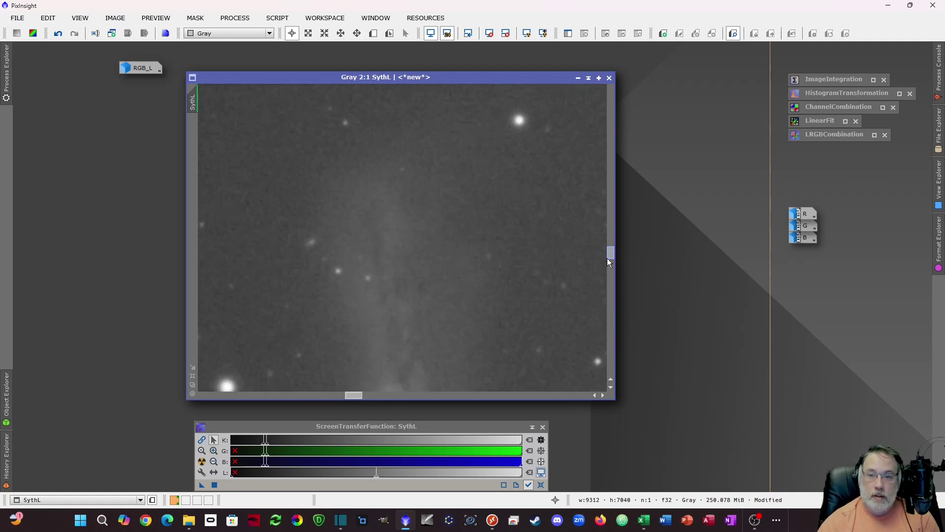
left_click_drag(610, 255, 610, 265)
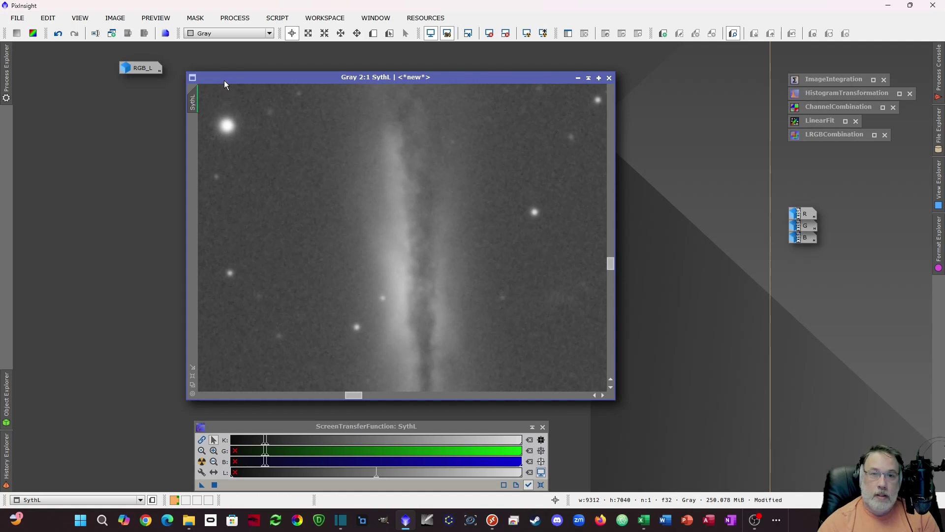
left_click_drag(223, 80, 262, 93)
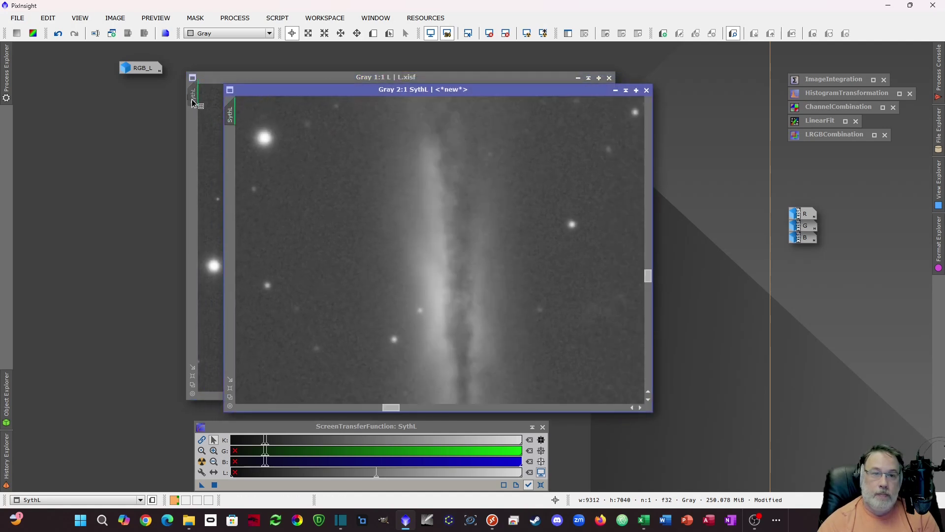
left_click_drag(192, 100, 193, 98)
left_click_drag(254, 90, 217, 77)
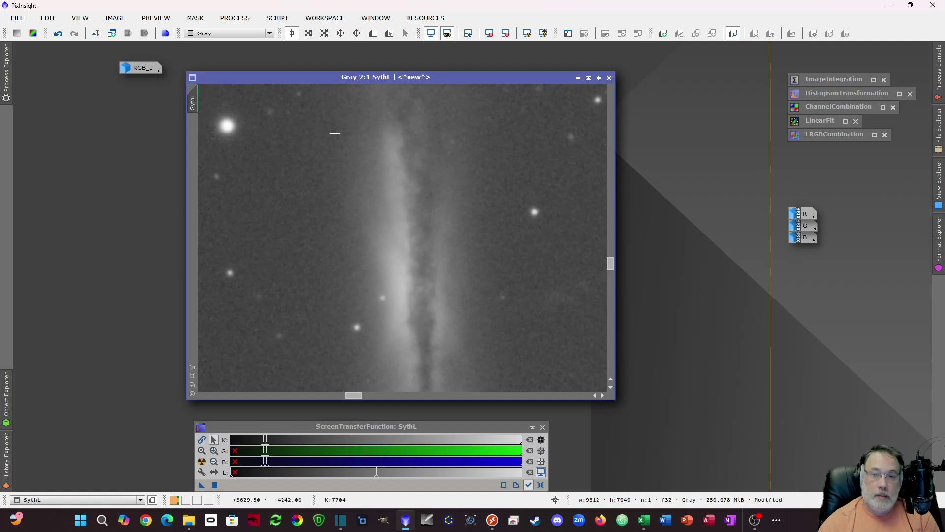
key("ctrl+Tab")
key("ctrl+Tab")
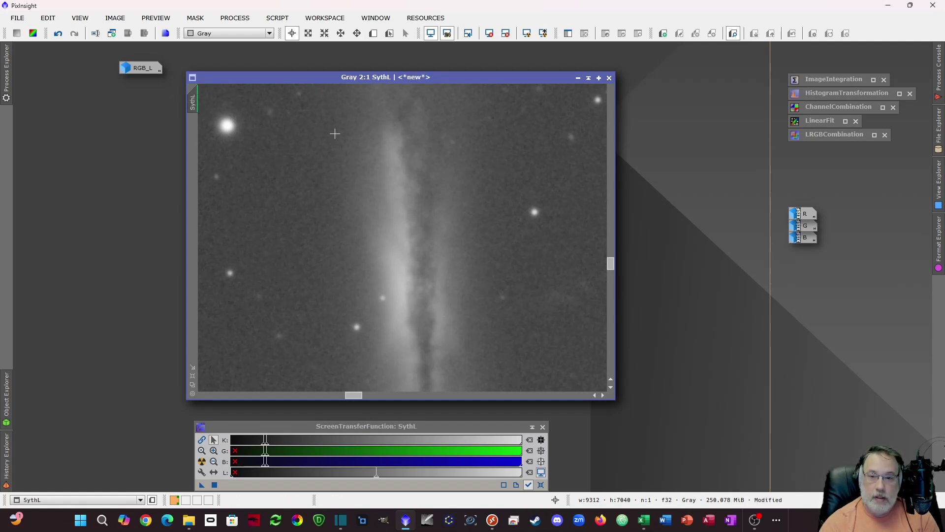
key("ctrl+Tab")
key("ctrl+Tab")
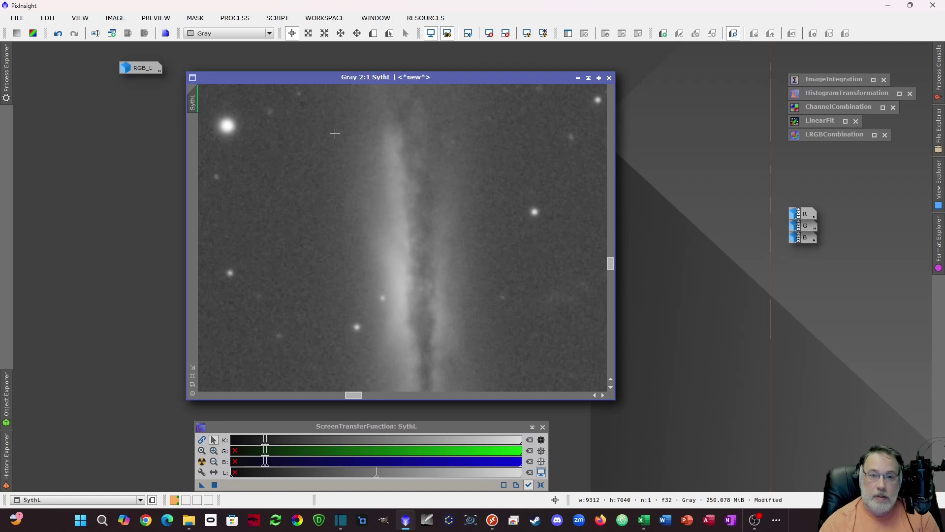
key("ctrl+Tab")
key("ctrl+Tab")
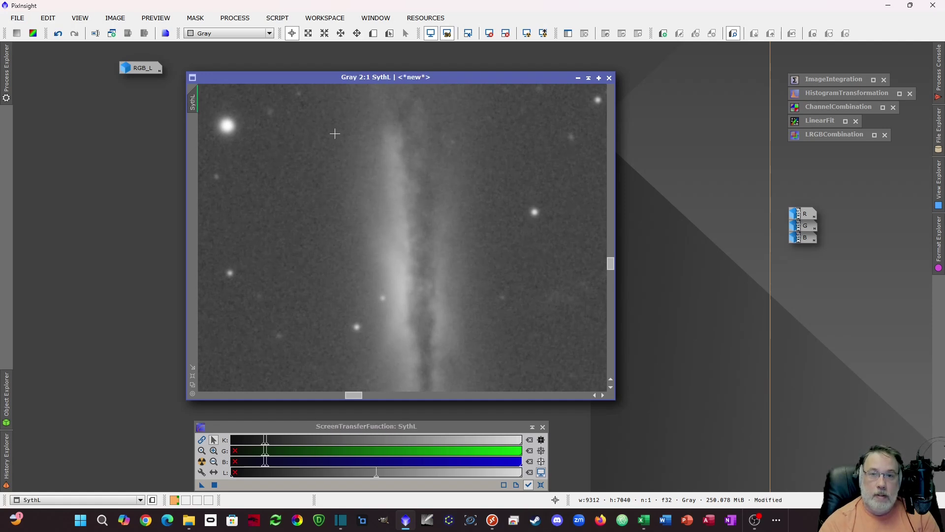
key("ctrl+Tab")
key("ctrl+Tab")
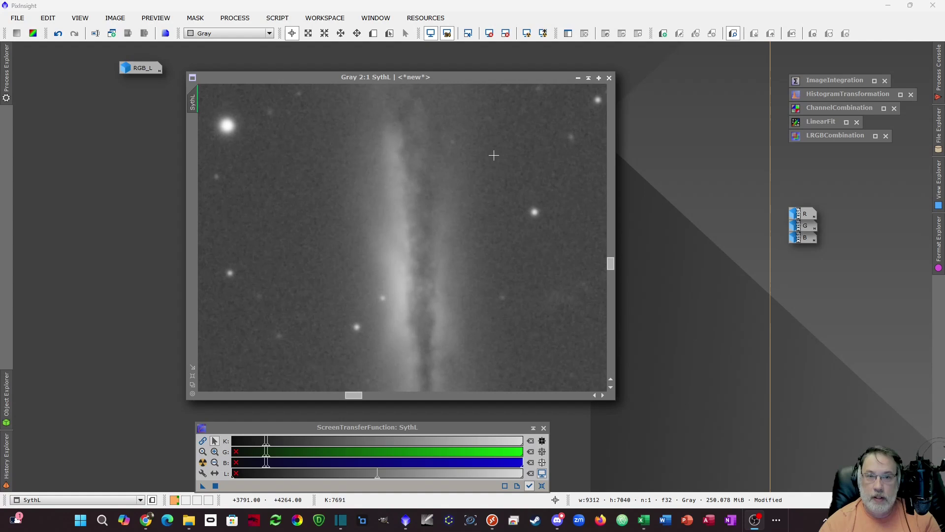
- Uncover the L image and tile L and SythL side by side
scroll(397, 227, "down", 2)
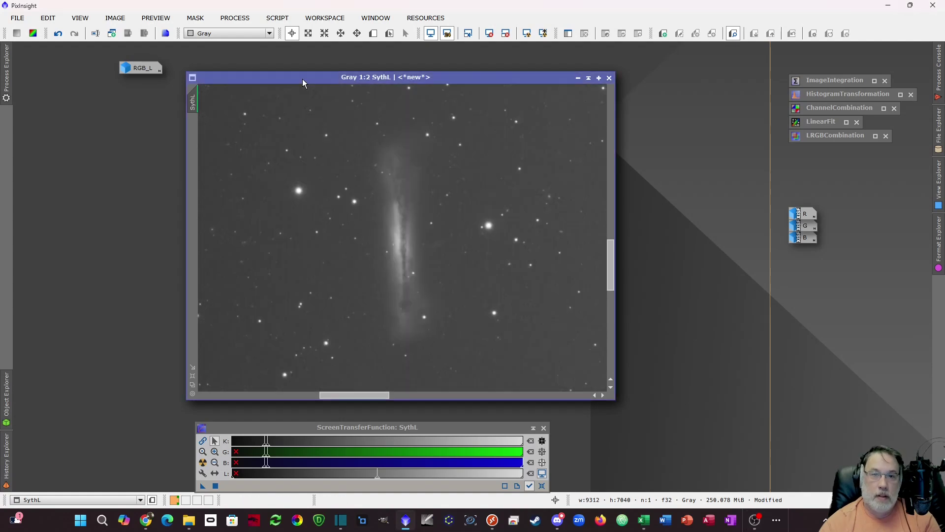
left_click_drag(289, 81, 329, 87)
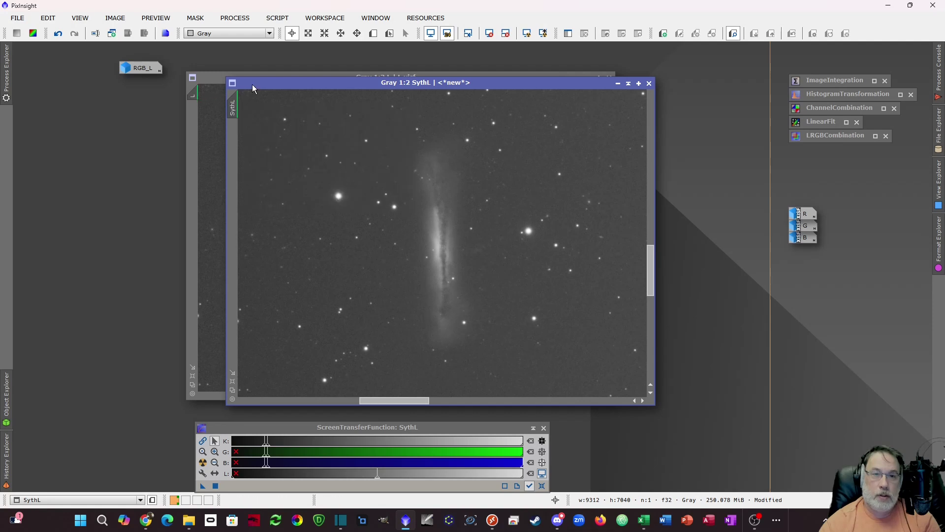
key("ctrl+shift+t")
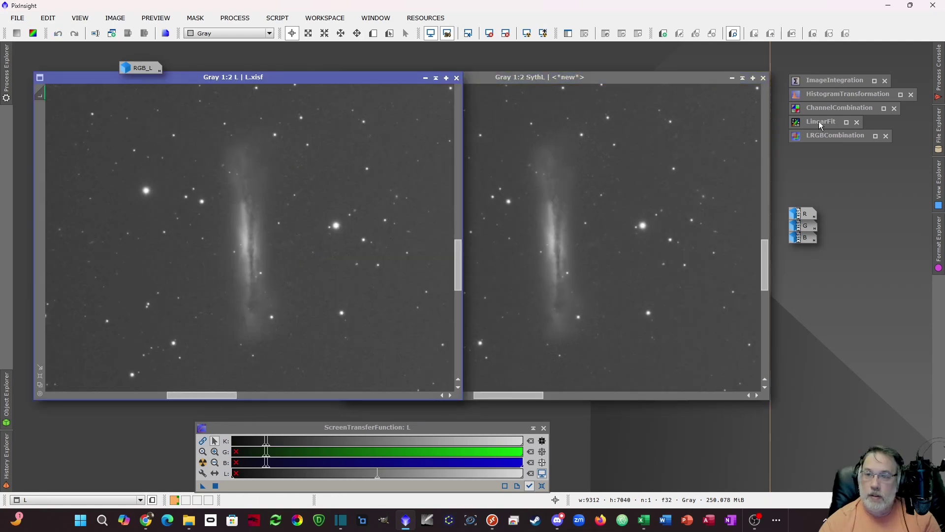
- Run LinearFit on SythL with L as the reference image
double_click(819, 121)
left_click_drag(613, 69, 610, 54)
left_click(493, 79)
left_click_drag(347, 99, 598, 72)
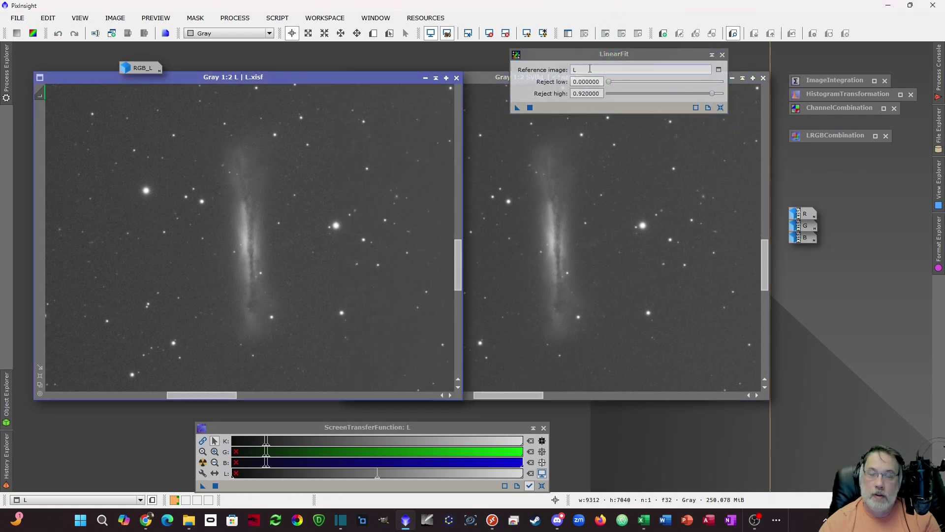
left_click(475, 78)
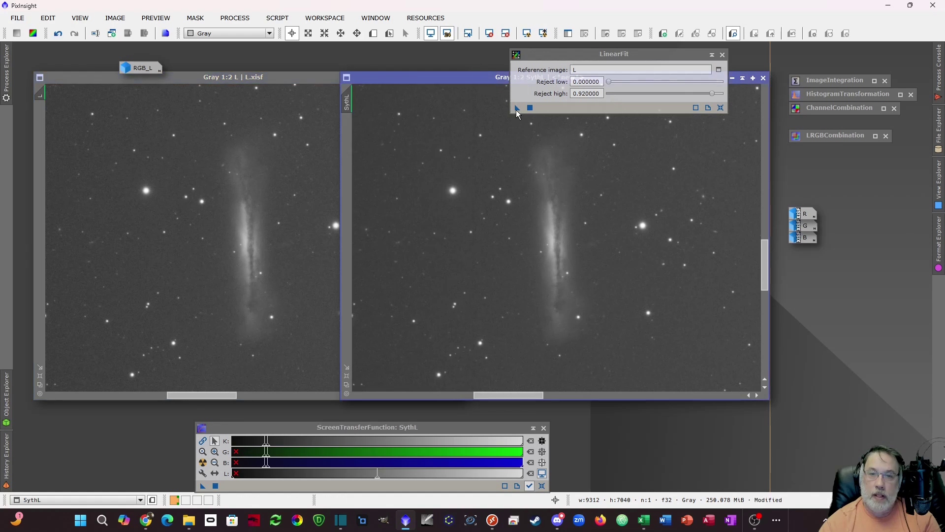
left_click_drag(517, 108, 454, 203)
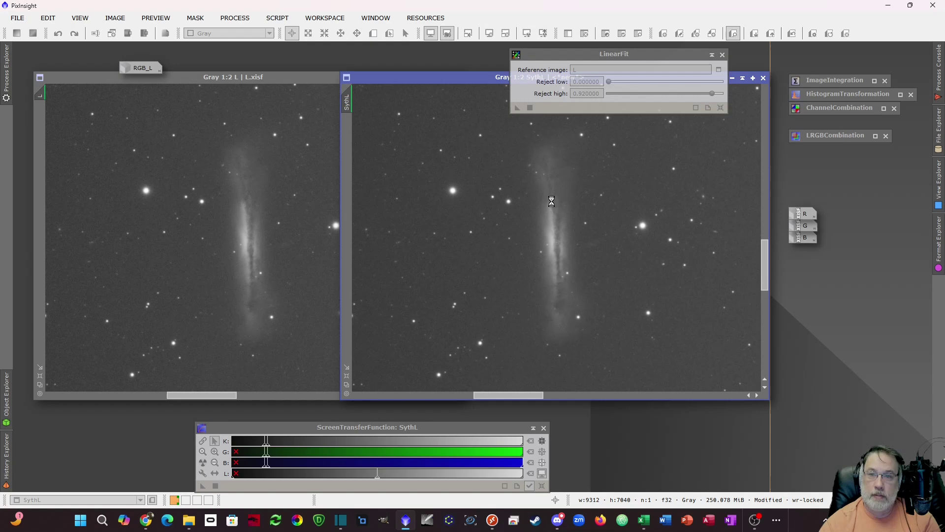